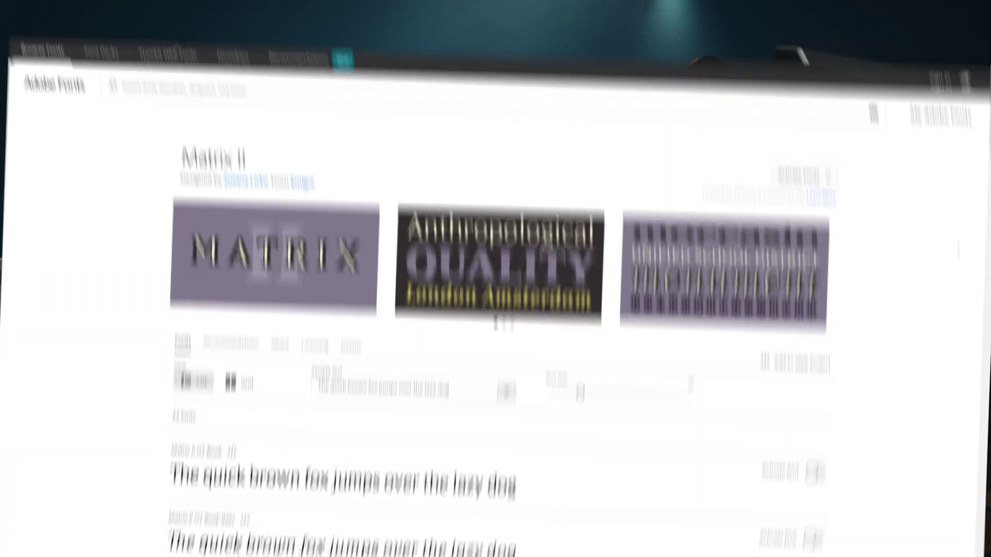
Step: Review the Matrix II fonts, then add a new text layer to the Matrix Text sequence
scroll(495, 310, "down", 1)
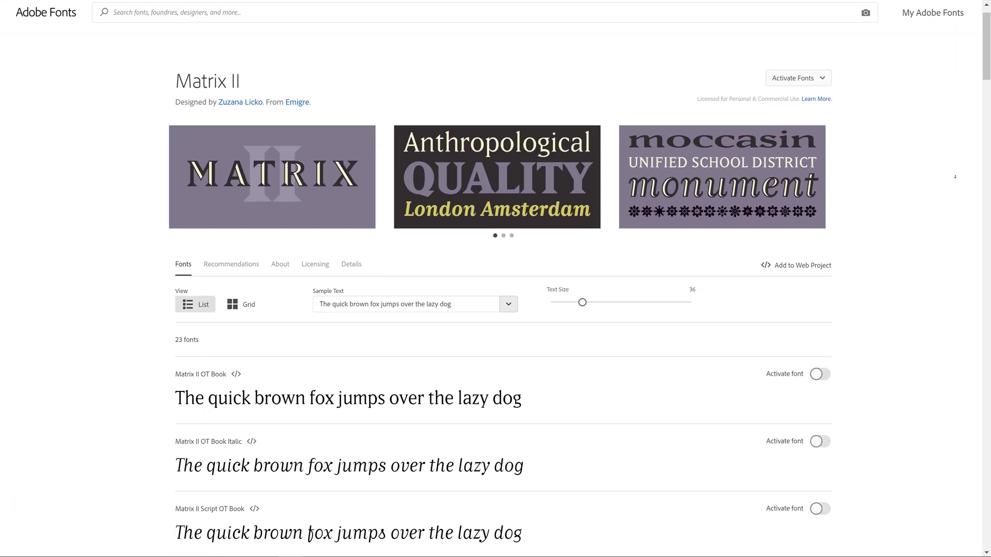
scroll(955, 177, "down", 1)
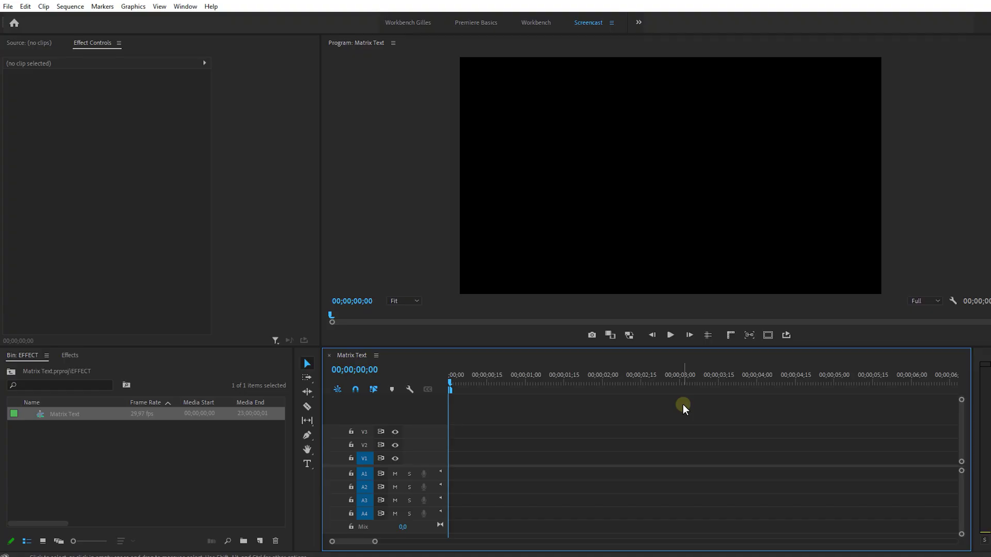
key("ctrl+t")
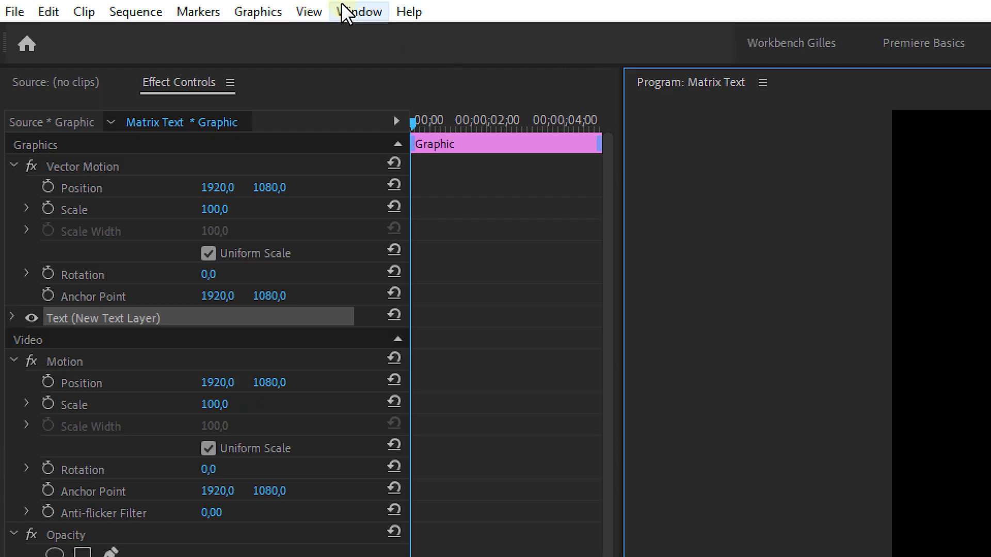
Step: Give the text layer a dark green 11540F fill in Essential Graphics
left_click(345, 11)
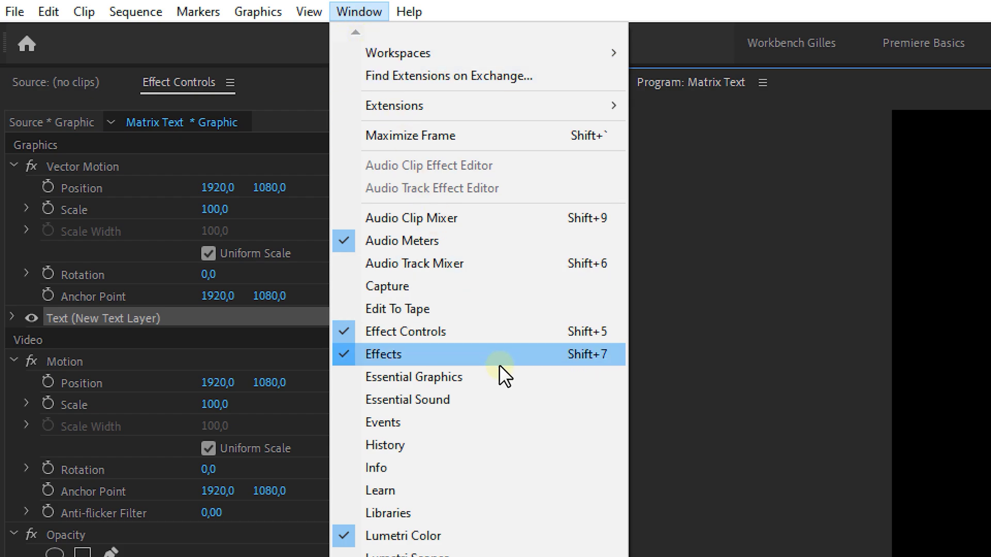
left_click(504, 377)
scroll(516, 498, "down", 5)
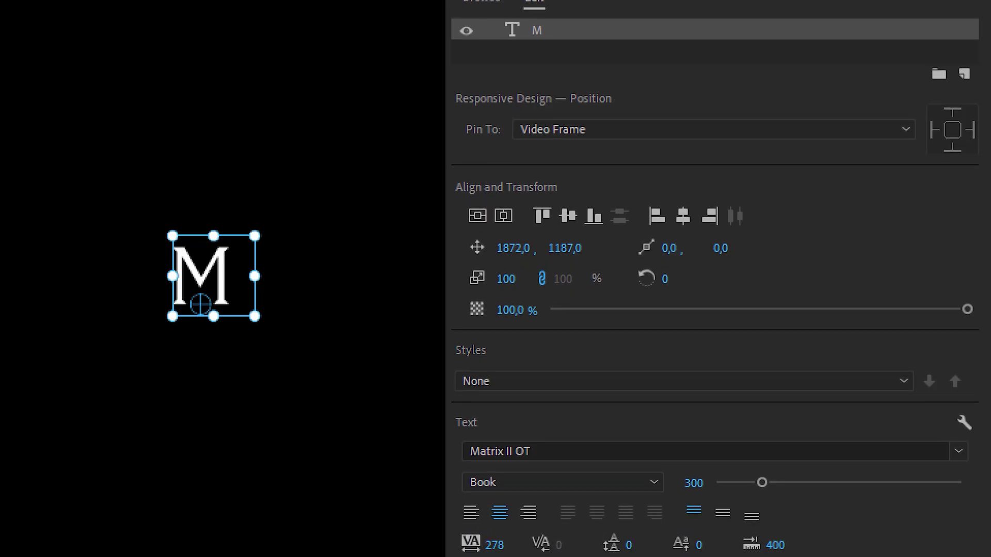
left_click(512, 486)
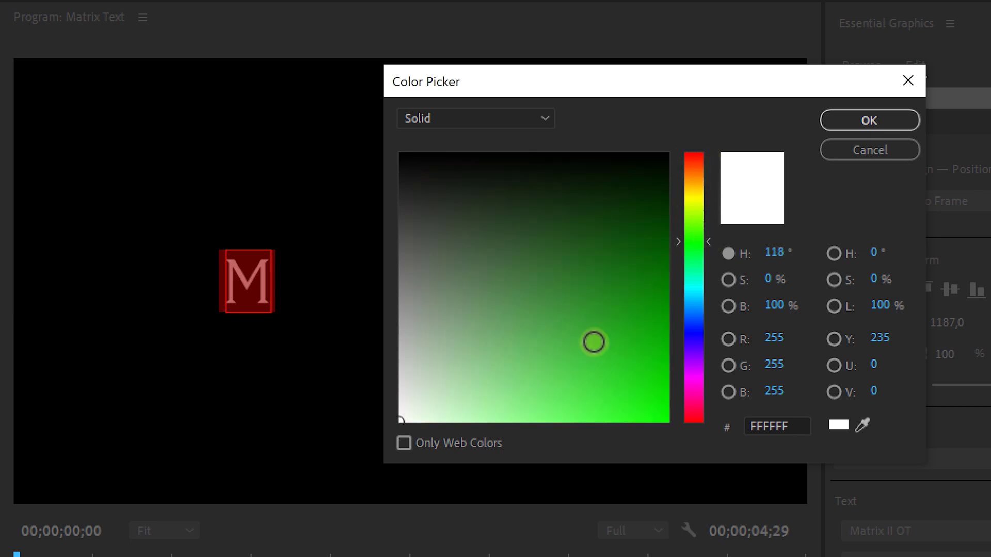
left_click_drag(593, 341, 625, 234)
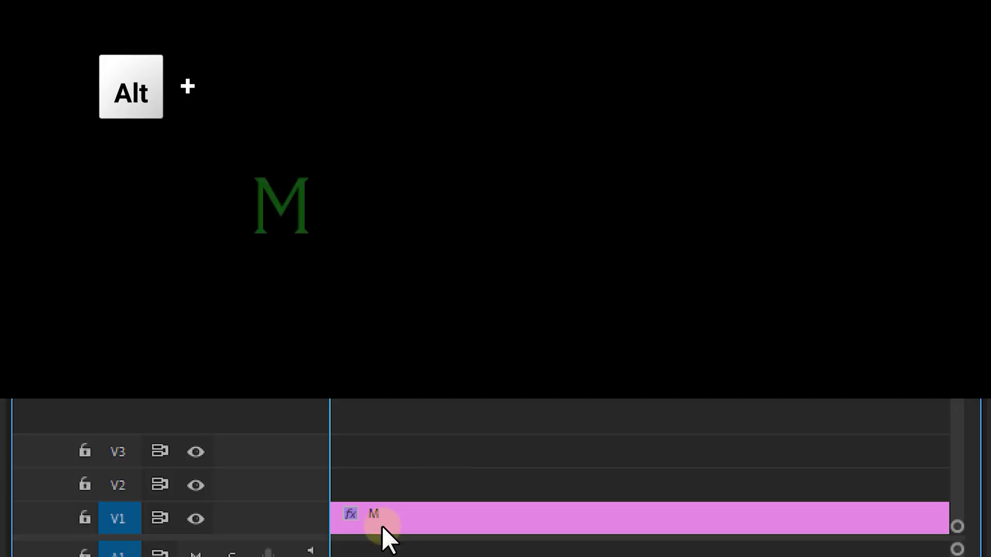
Step: Duplicate the letter clip onto V2 and change its text to 'A'
left_click_drag(380, 535, 389, 485)
double_click(303, 196)
type("ATRIX")
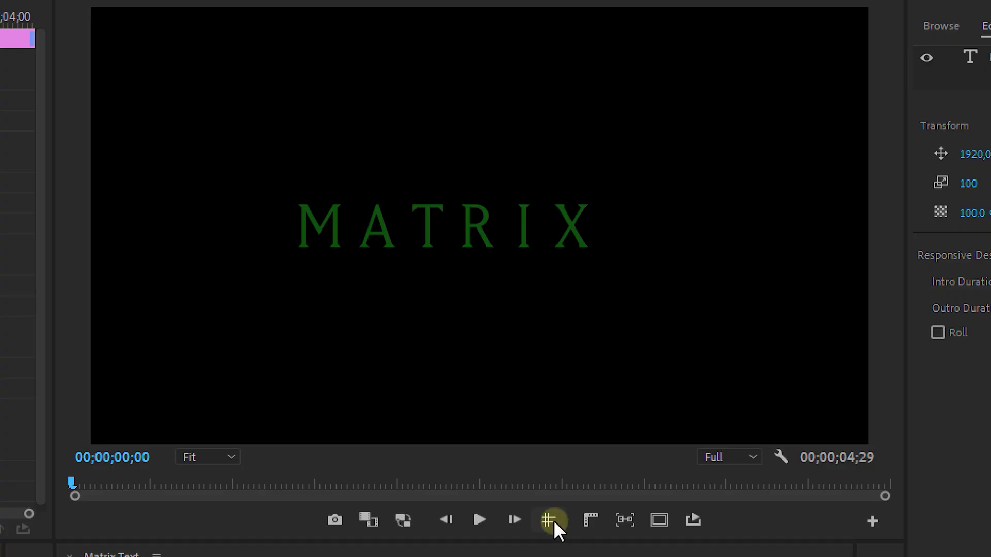
Step: Show guides and rulers in the Program monitor and drag a guide across the title
left_click(551, 520)
left_click(590, 519)
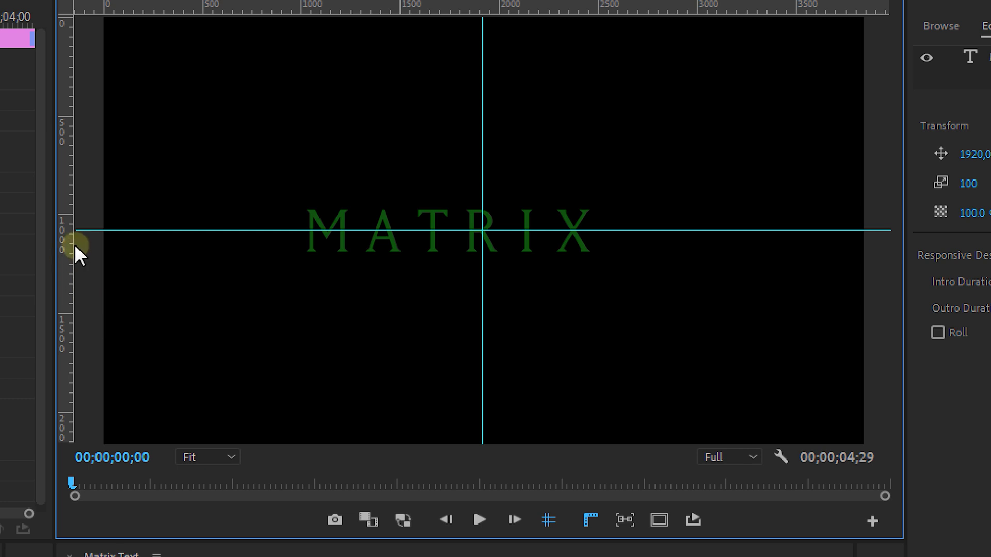
left_click_drag(71, 244, 297, 234)
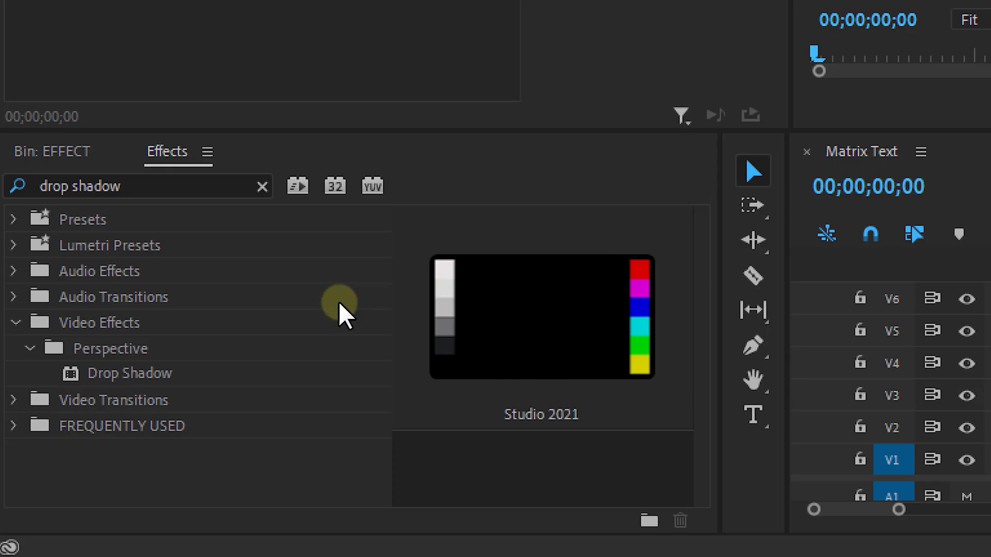
Step: Apply Drop Shadow to clip M with a white colour and distance 10
left_click_drag(133, 374, 990, 464)
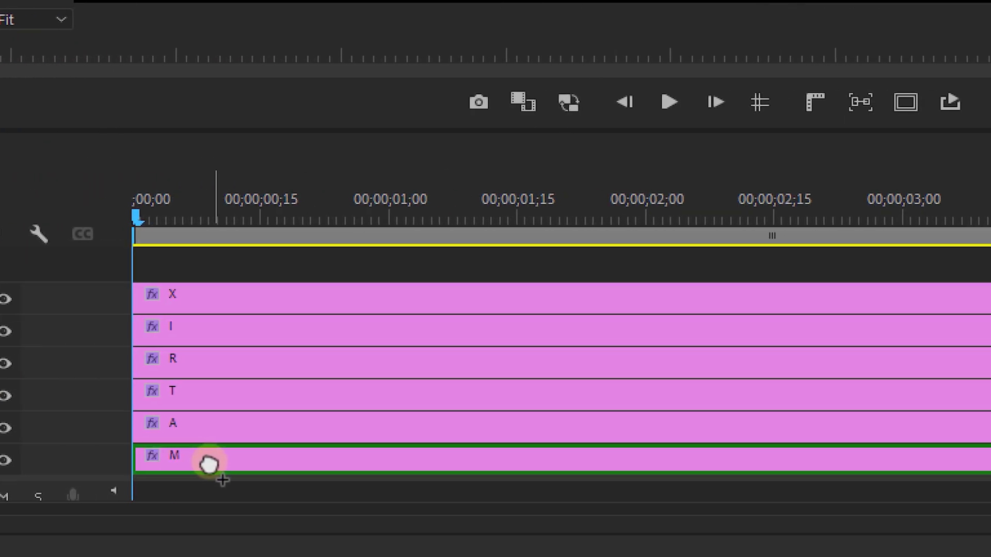
left_click_drag(209, 464, 208, 460)
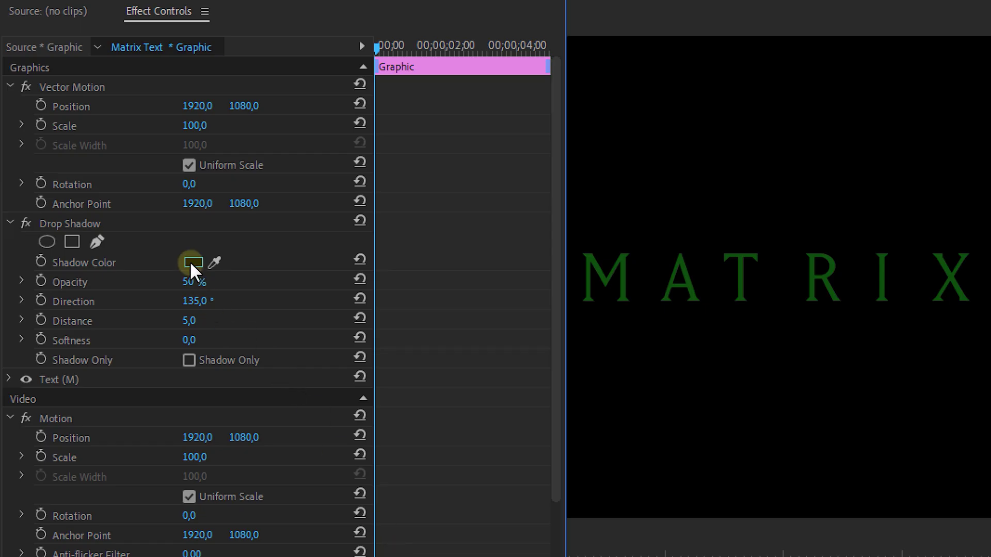
left_click(192, 261)
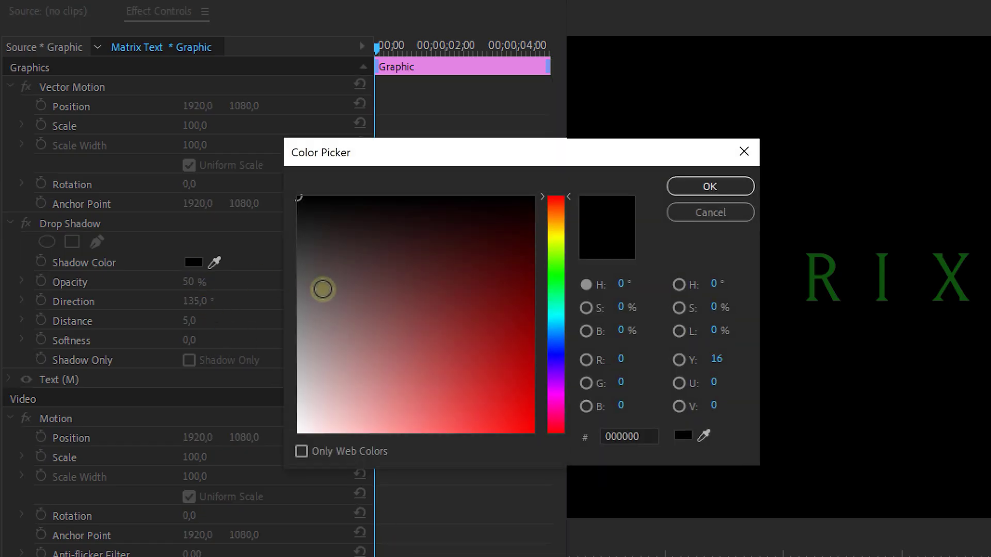
left_click_drag(321, 287, 288, 447)
left_click(704, 187)
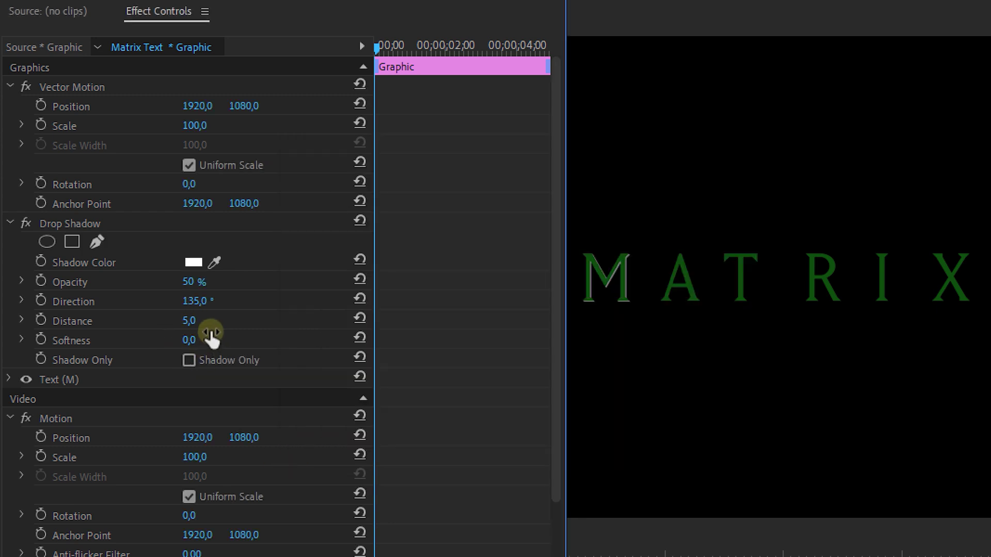
type("10")
key("Return")
Step: Keyframe the shadow Direction at -20° at the start and 30° at about two seconds
left_click(41, 299)
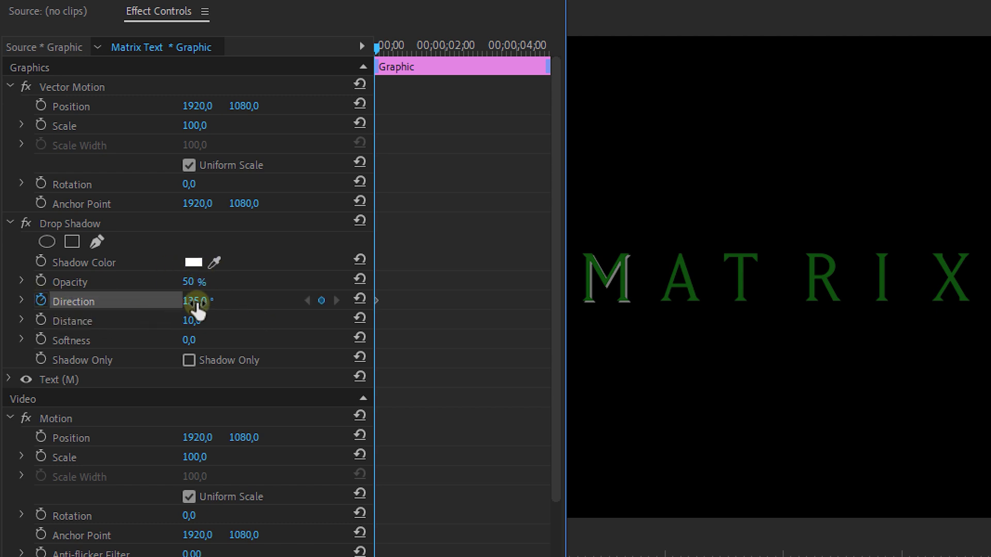
type("-20")
key("Return")
left_click_drag(380, 58, 455, 60)
left_click(245, 301)
type("30")
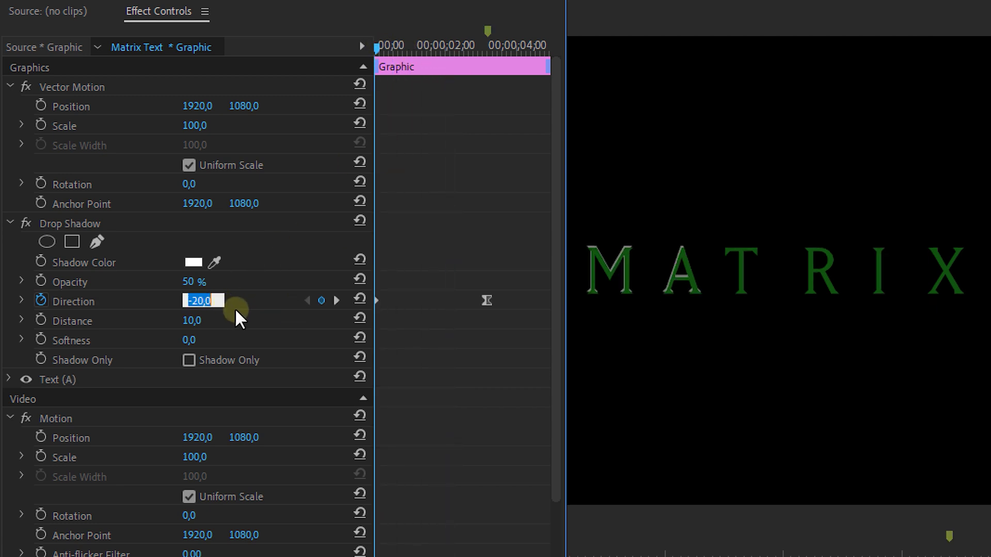
key("Return")
Step: Set a direction keyframe back to -20° and add a second Drop Shadow to clip M
left_click(308, 301)
left_click(336, 301)
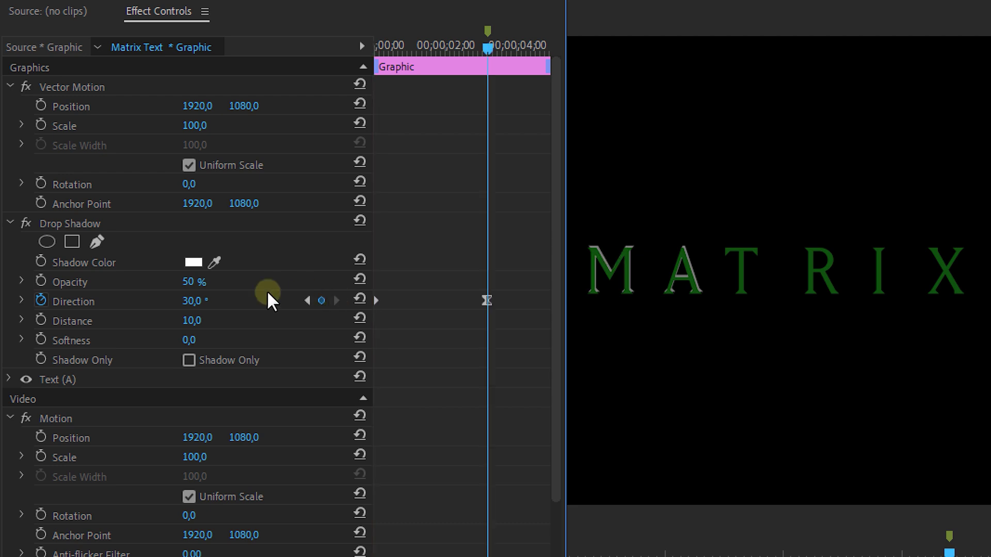
left_click(206, 300)
type("-20")
key("Return")
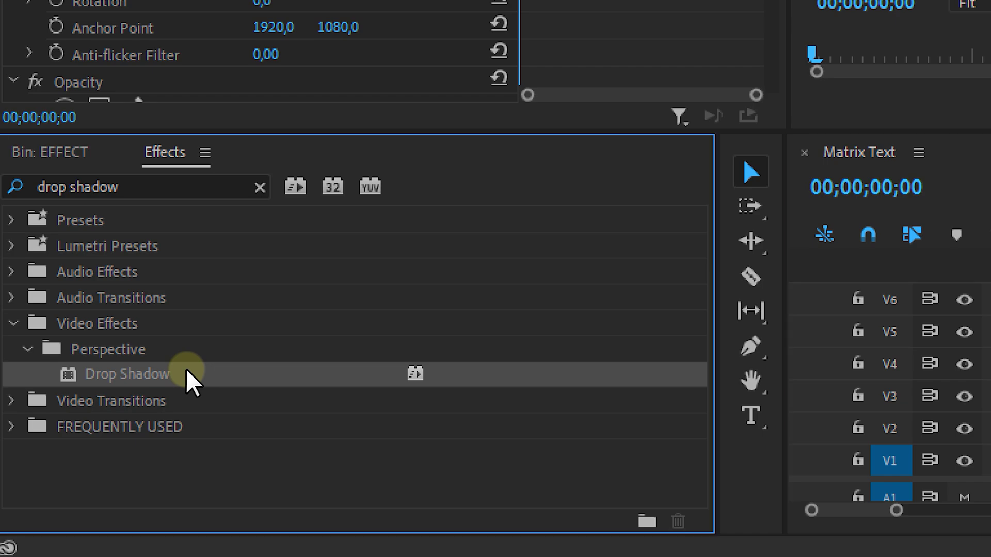
left_click_drag(185, 369, 338, 463)
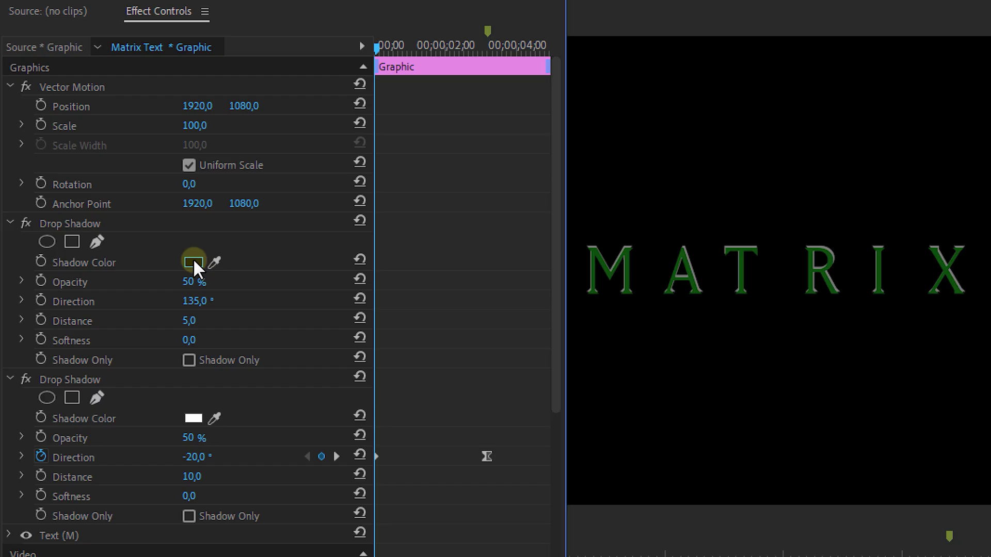
Step: Make the first drop shadow green with a 45° direction
left_click(193, 262)
left_click(497, 377)
left_click(707, 186)
type("45")
key("Return")
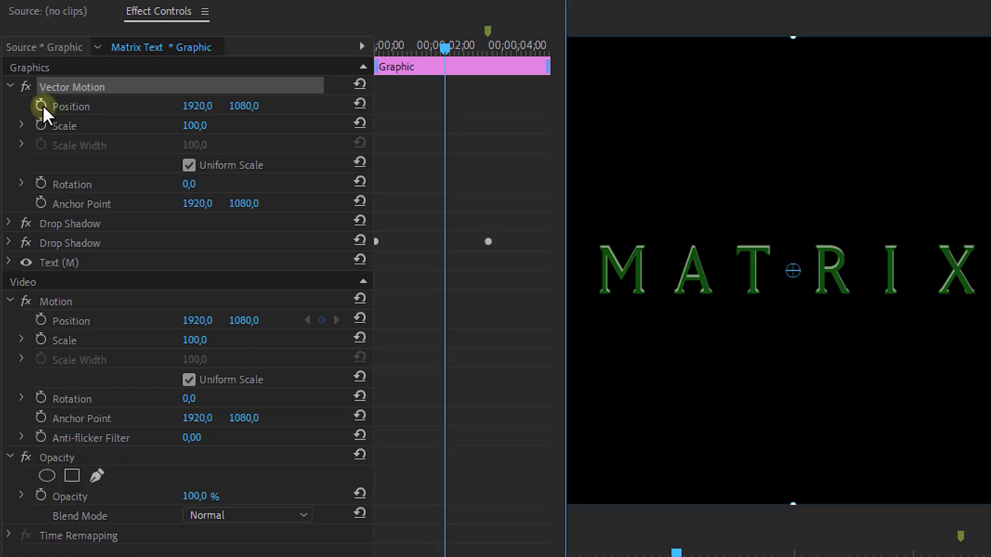
left_click(42, 106)
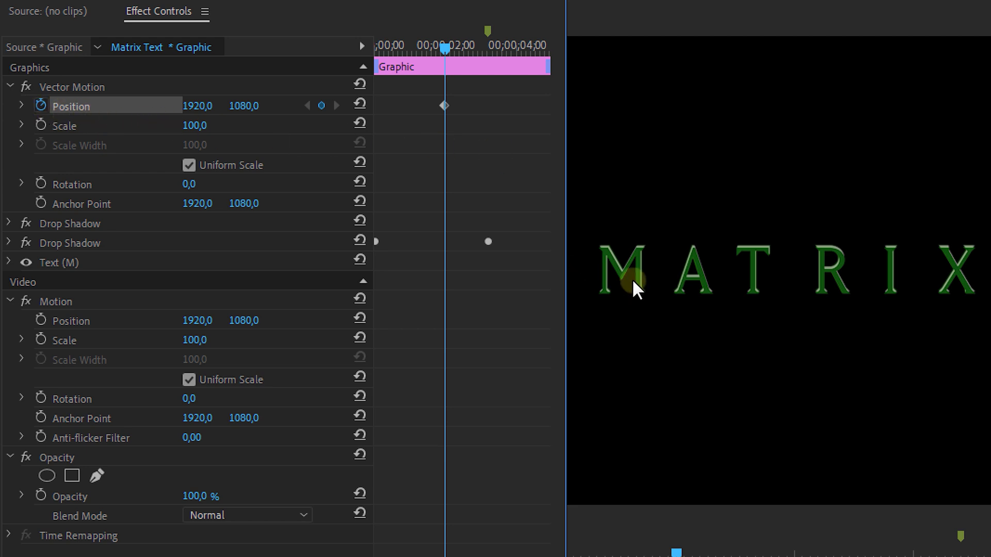
Step: Keyframe M's Position raised at the clip start, easing in to rest at about 3;06
left_click_drag(441, 50, 366, 46)
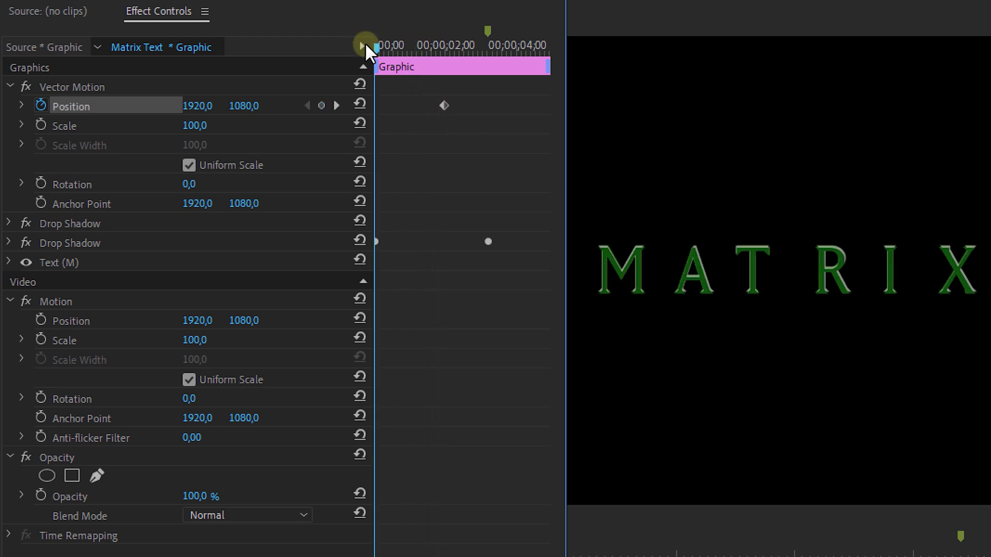
left_click_drag(158, 103, 505, 72)
left_click(229, 106)
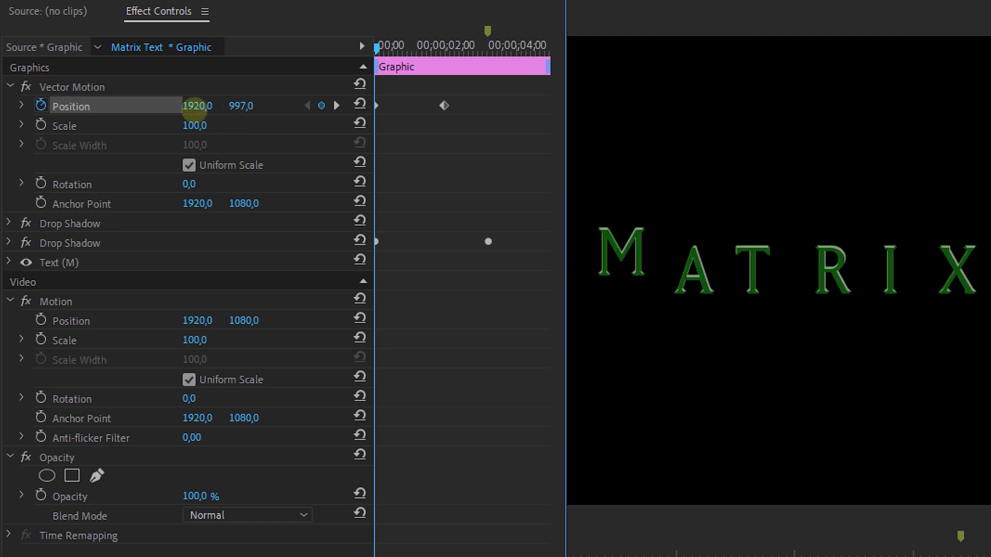
left_click_drag(444, 106, 489, 104)
right_click(489, 104)
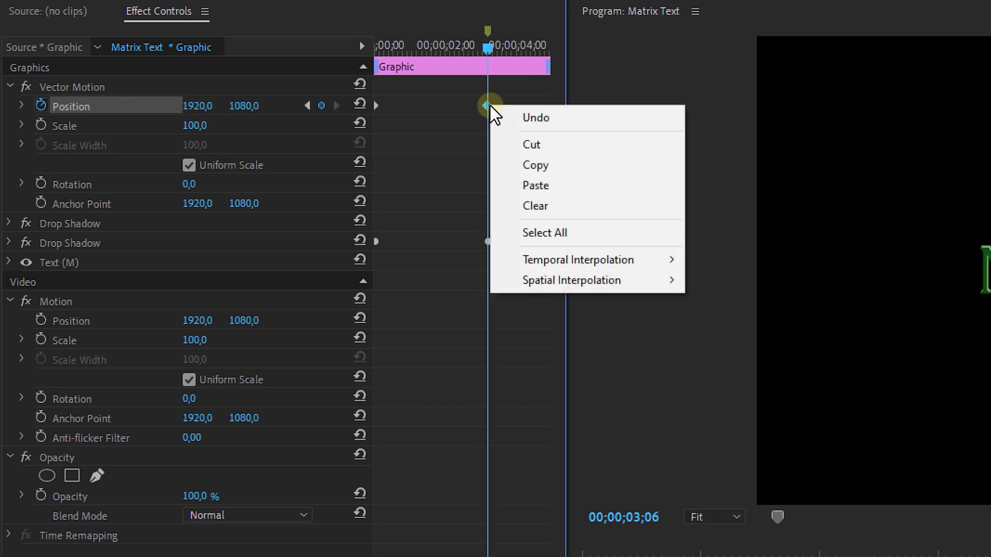
mouse_move(538, 262)
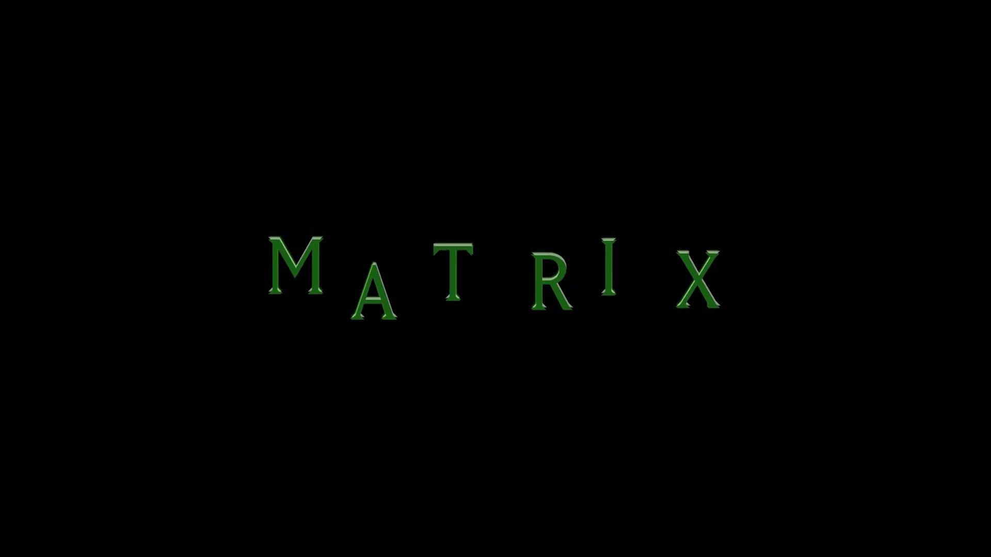
left_click_drag(348, 323, 452, 483)
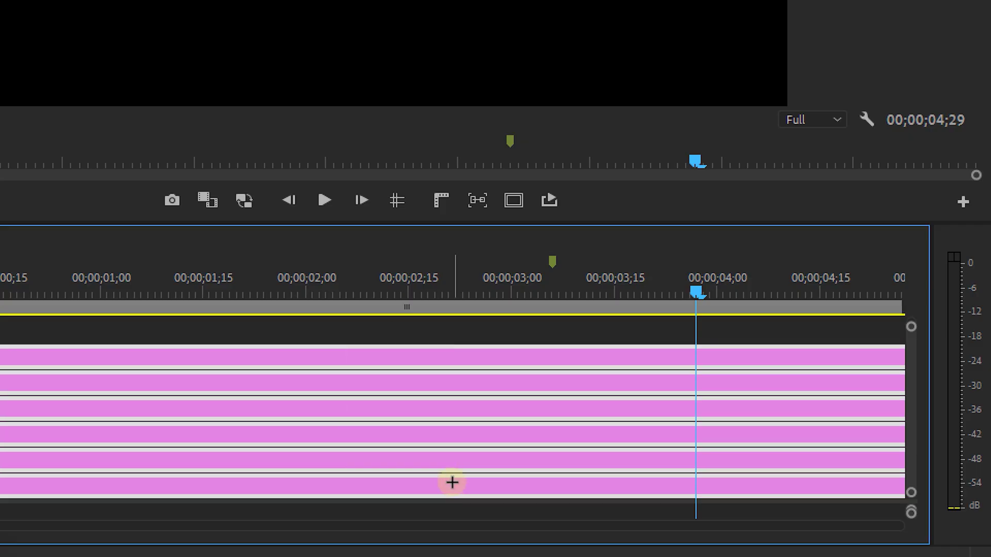
Step: Nest the selected title clips and apply Wave Warp to the nest
right_click(452, 483)
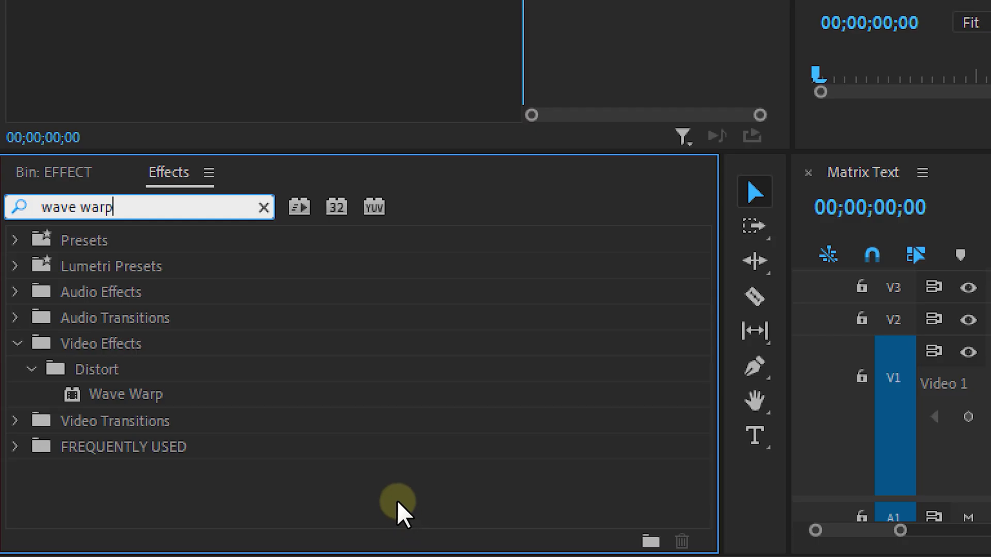
left_click_drag(196, 397, 990, 396)
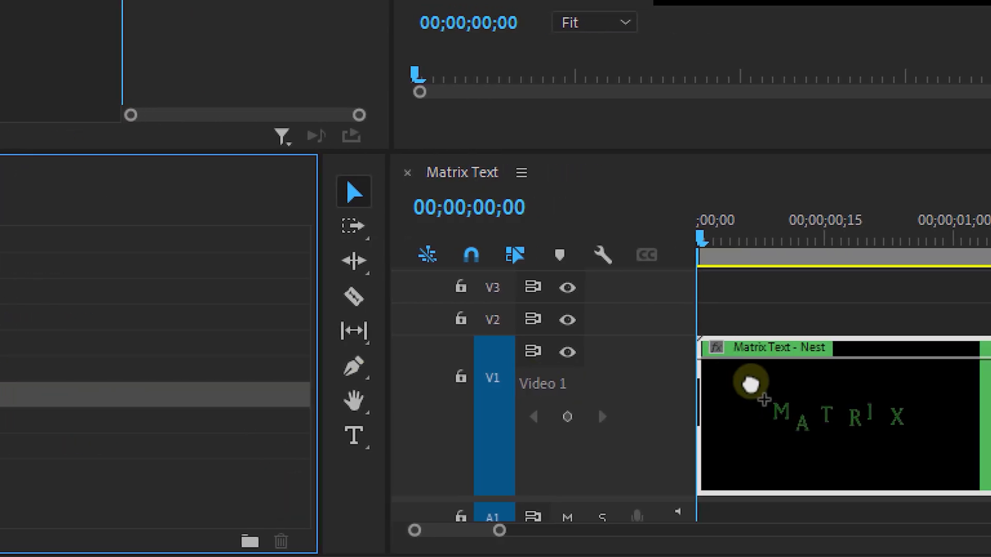
left_click_drag(433, 397, 431, 398)
Step: Set Wave Warp's Wave Type to Square and Wave Speed to 0
left_click(216, 358)
left_click(247, 390)
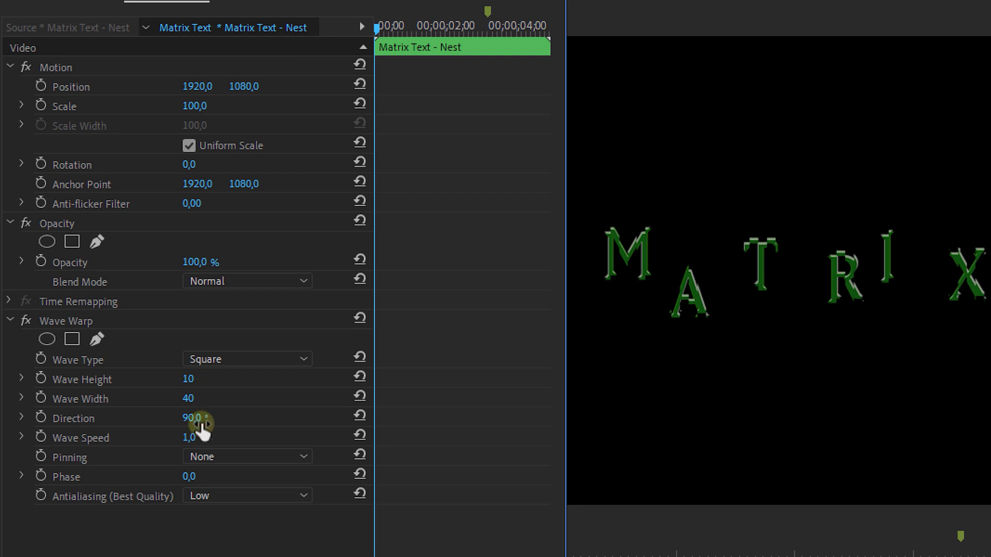
left_click(191, 437)
type("0")
key("Return")
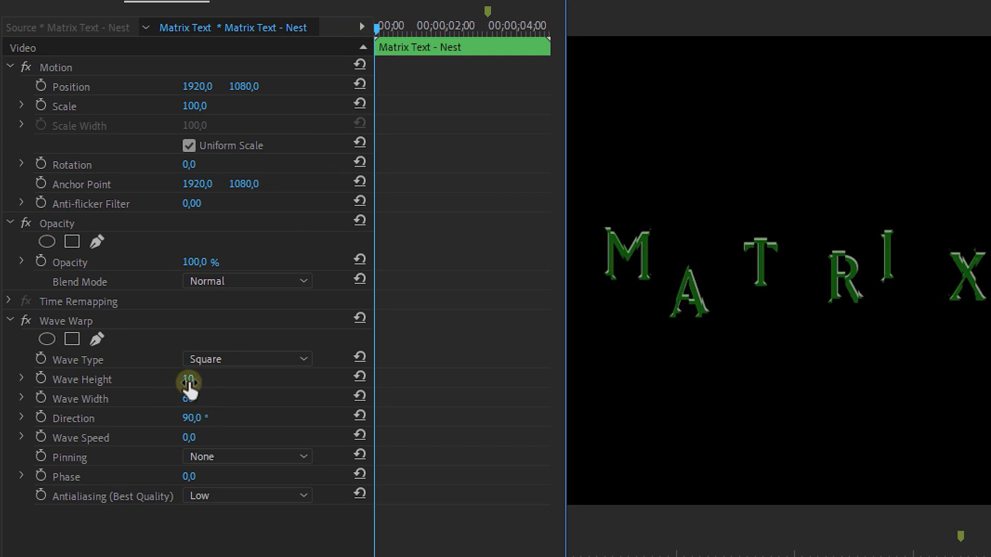
Step: Keyframe Wave Height so it reaches 0 at about 3 seconds
left_click(41, 378)
left_click_drag(432, 52, 488, 60)
type("0")
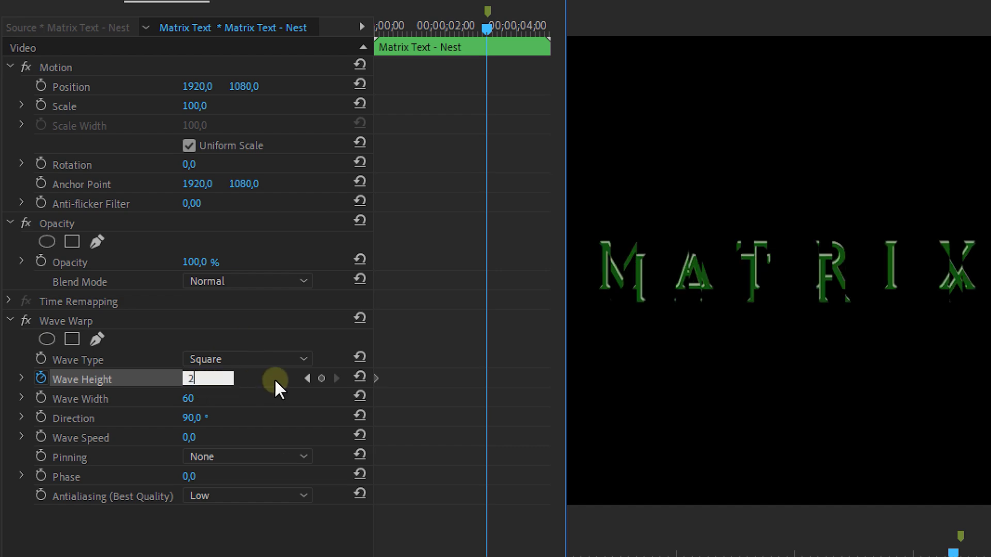
key("Return")
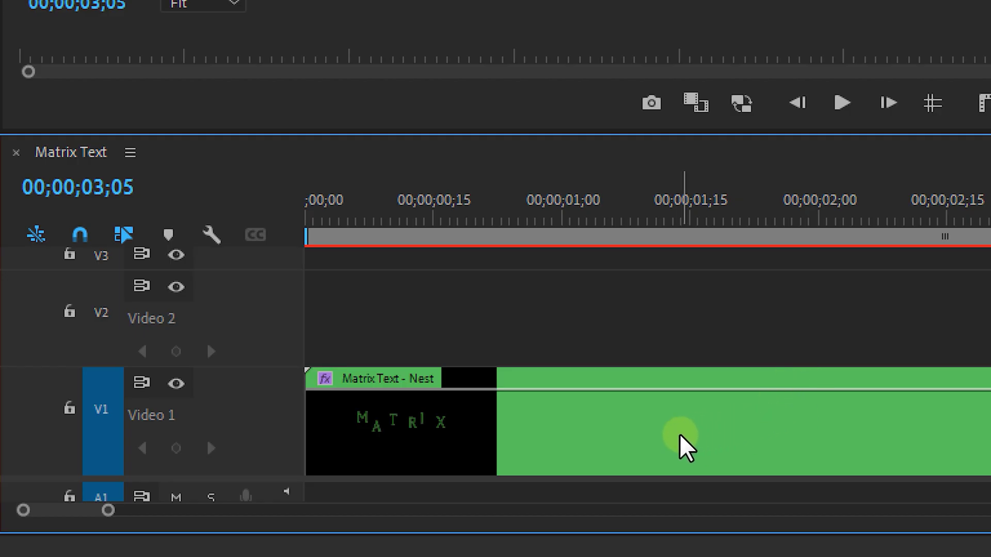
Step: Duplicate the nest onto V2 and give the V1 copy a Gaussian Blur of 30
left_click_drag(679, 434, 667, 314)
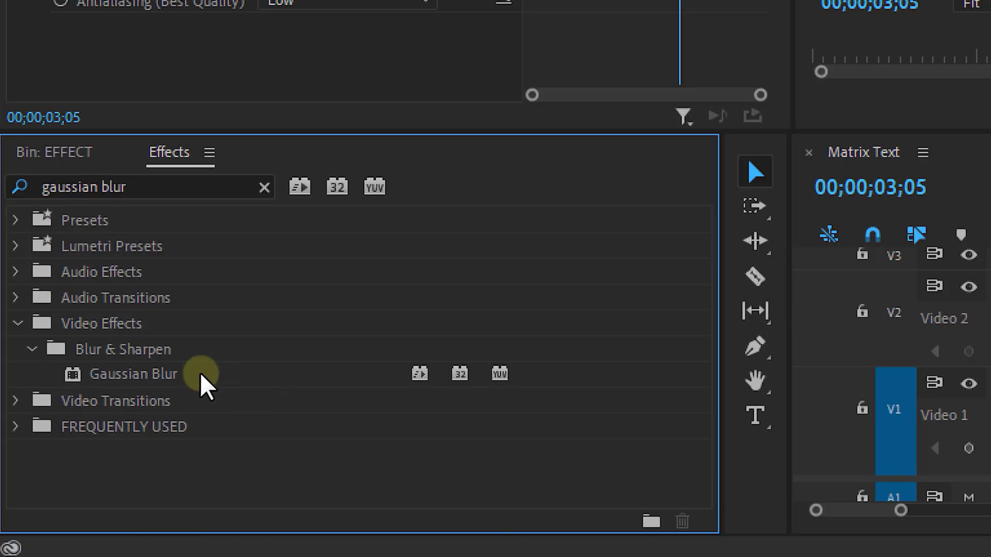
left_click_drag(172, 377, 448, 424)
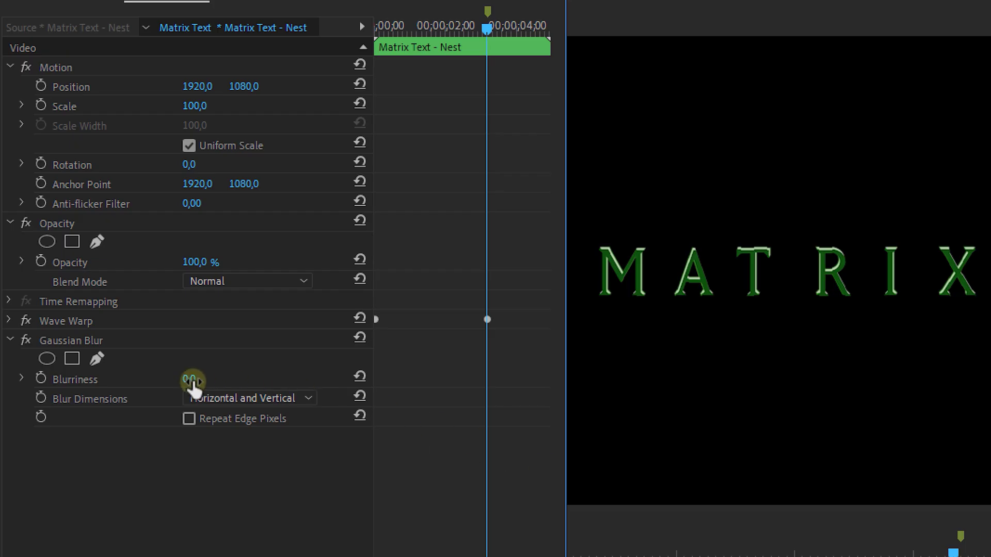
left_click(191, 380)
type("30")
key("Return")
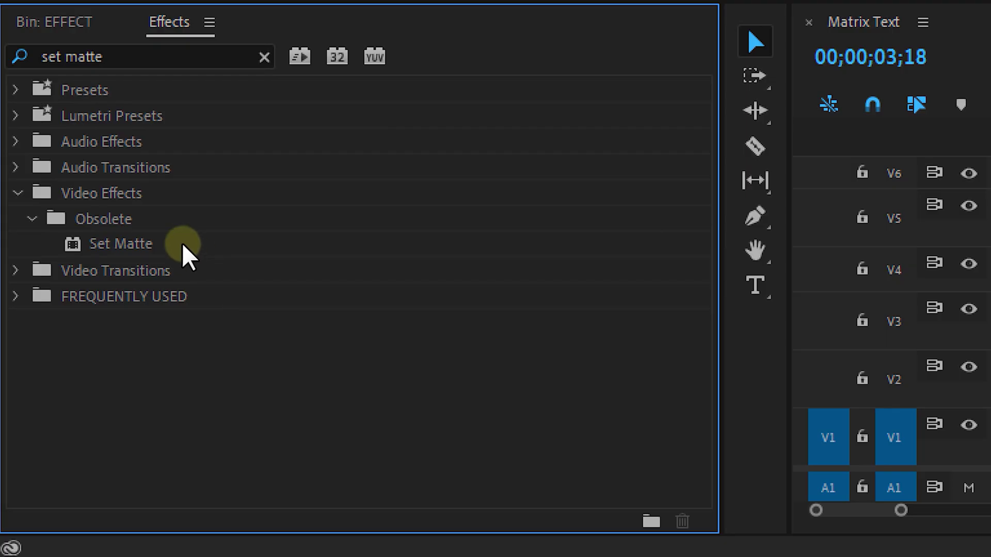
Step: Apply Set Matte to the Green Glow clip, taking the matte from Video 3
left_click_drag(182, 242, 990, 274)
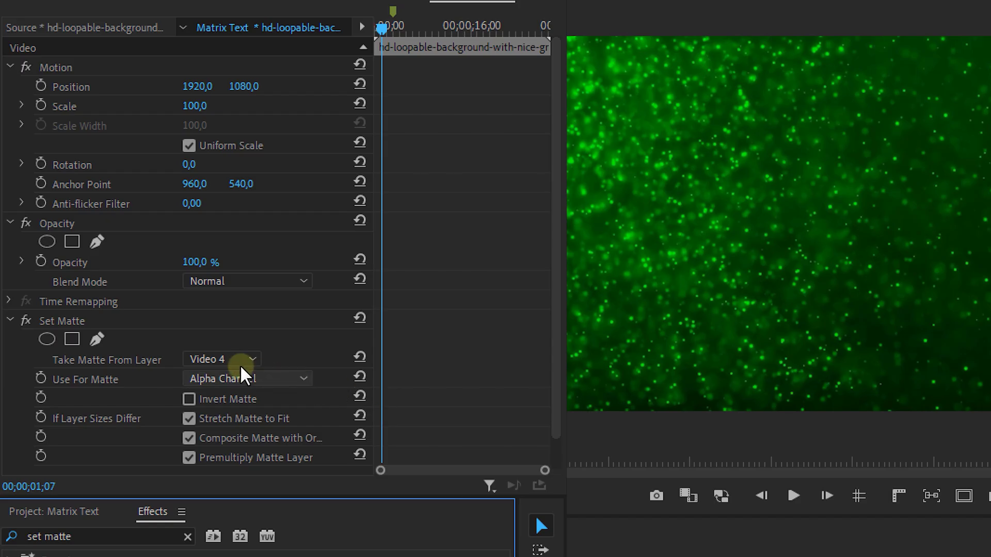
left_click(227, 359)
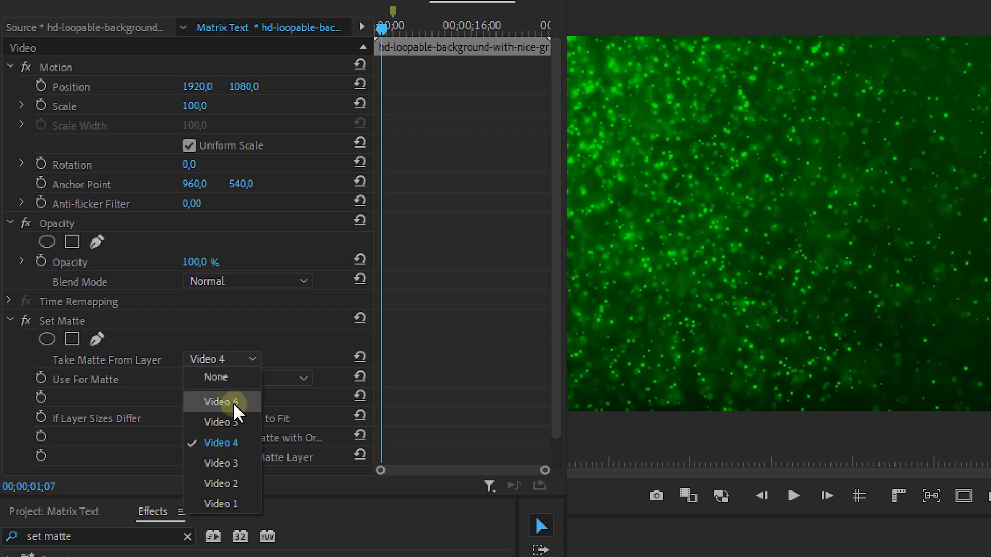
left_click(231, 463)
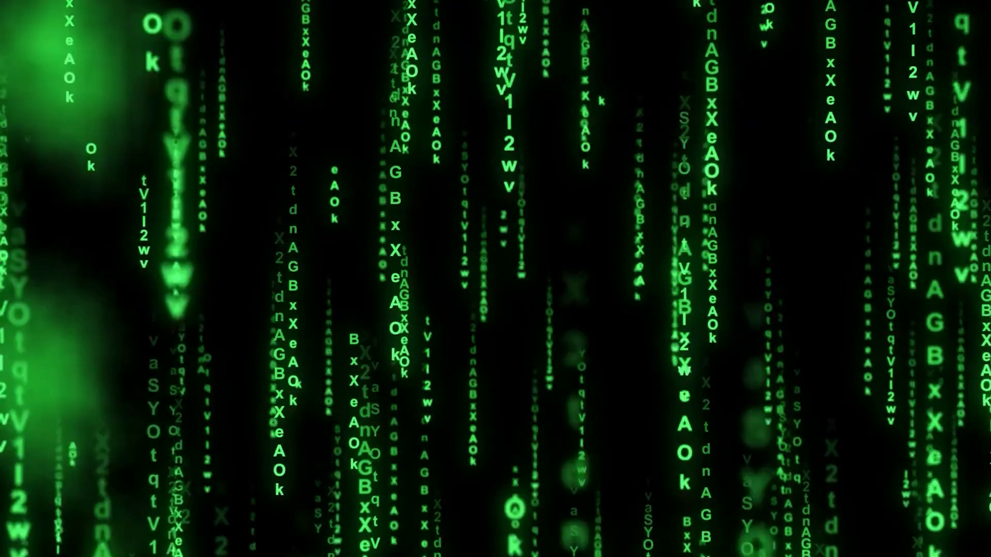